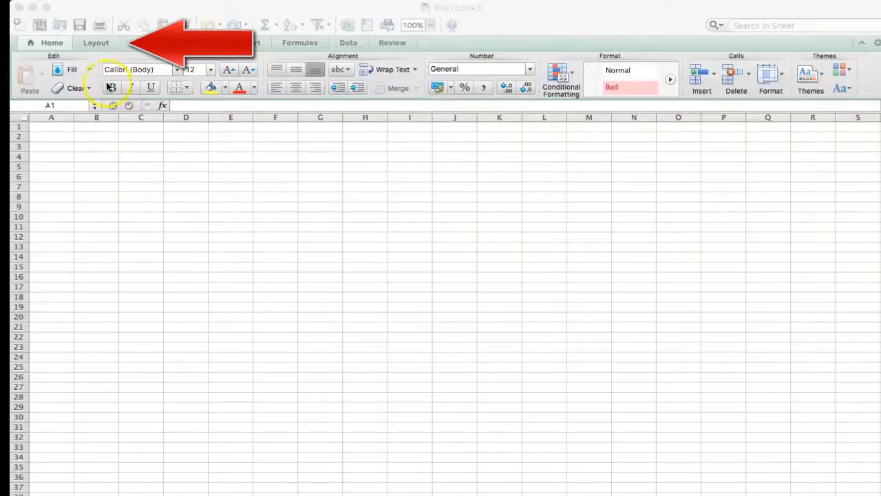
Create a custom page header with the student's name and GRADE 6A in the left section and the date and time in the right section.
click(94, 44)
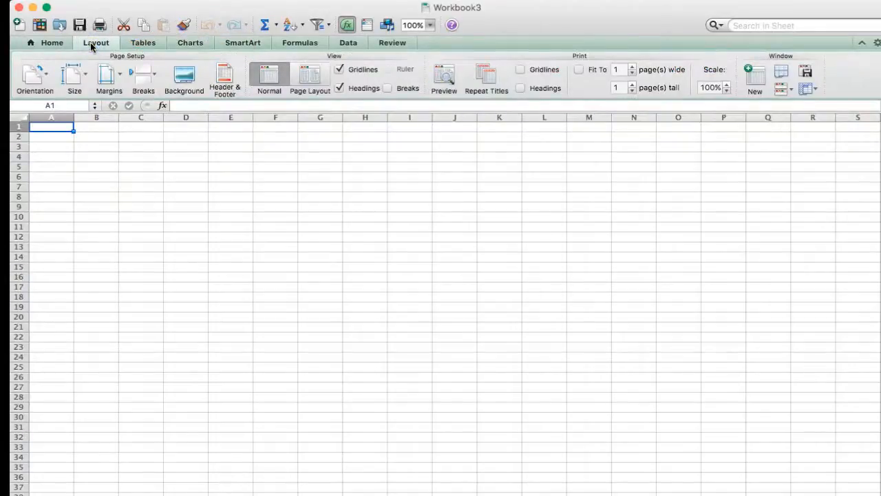
click(224, 81)
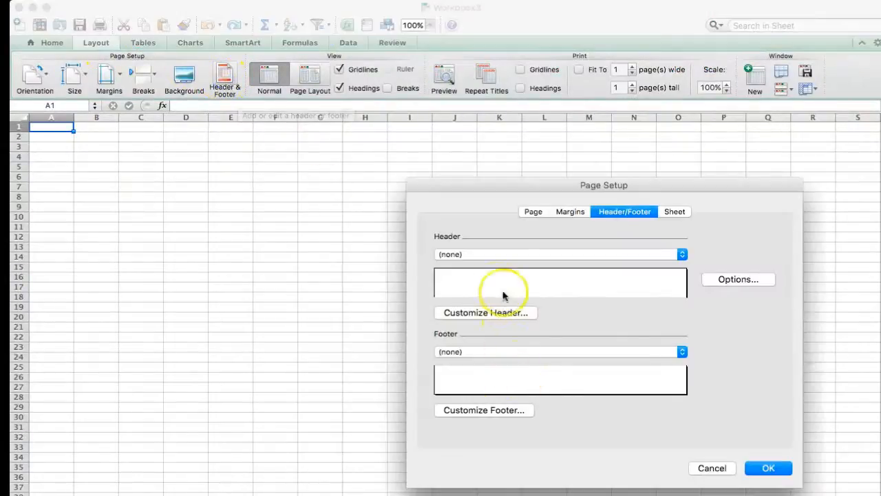
click(491, 314)
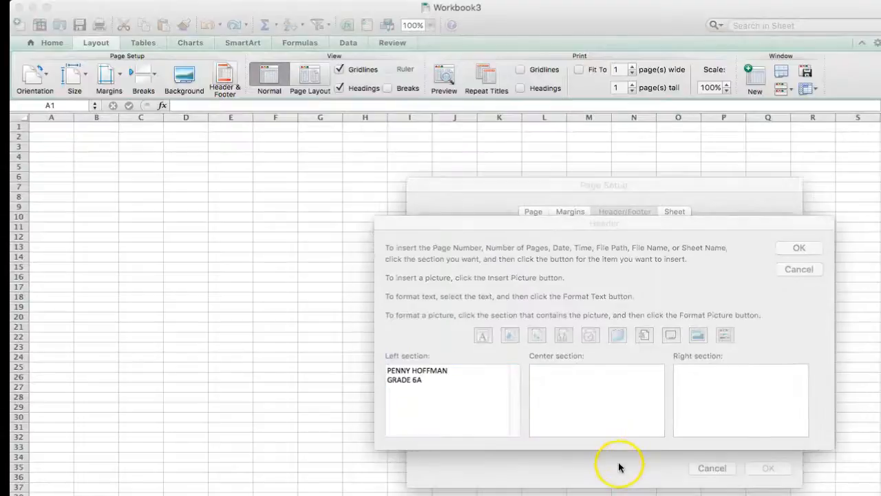
click(701, 381)
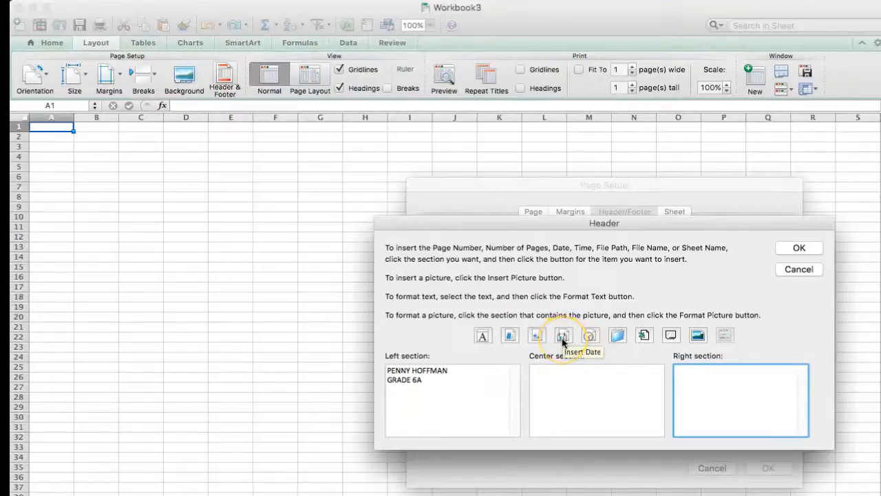
click(562, 338)
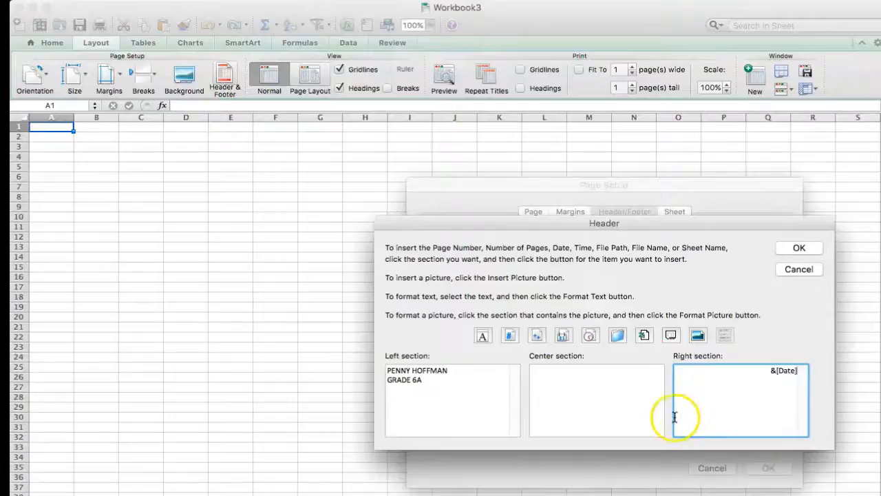
click(591, 336)
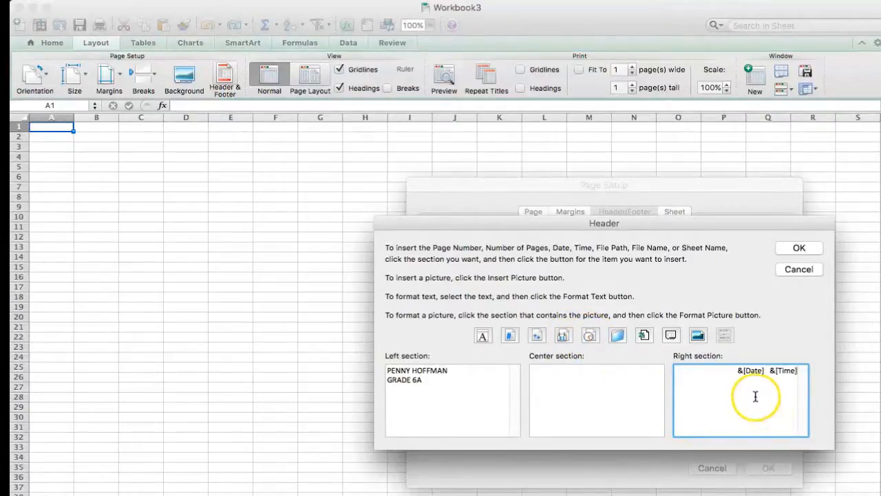
click(795, 248)
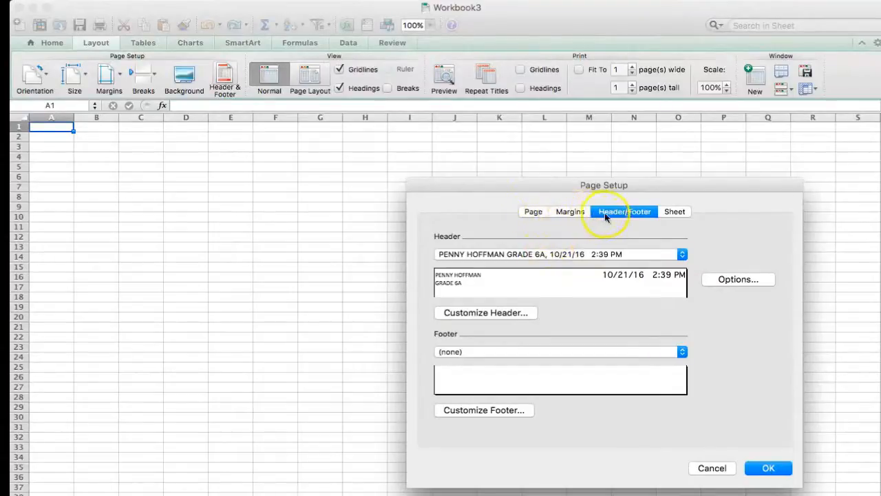
Set the sheet to print gridlines and row and column headings, and apply the page setup.
click(674, 213)
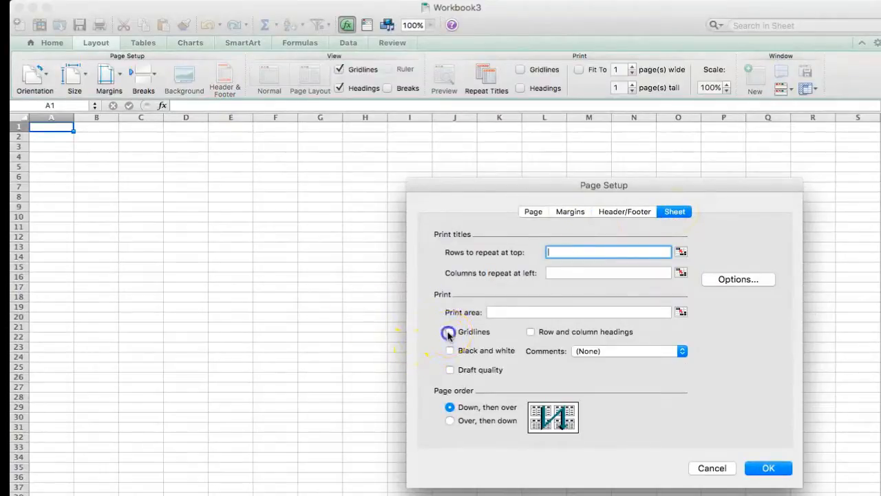
click(450, 332)
click(530, 333)
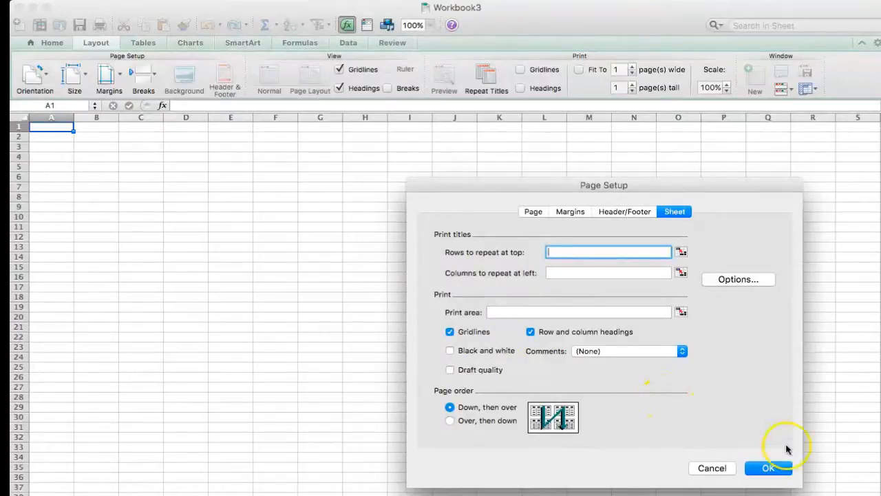
click(766, 469)
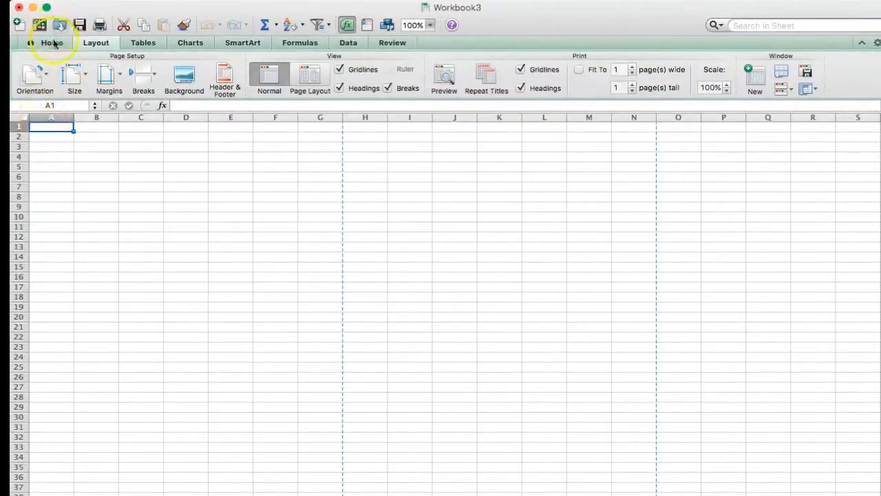
Merge and center cells A1:C1 and enter the fruit chart title with the student's first name.
click(52, 44)
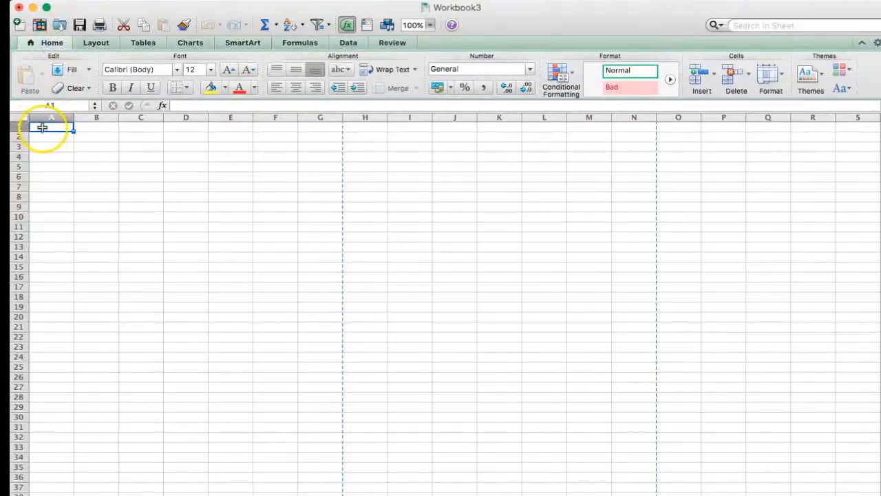
drag(42, 127, 128, 127)
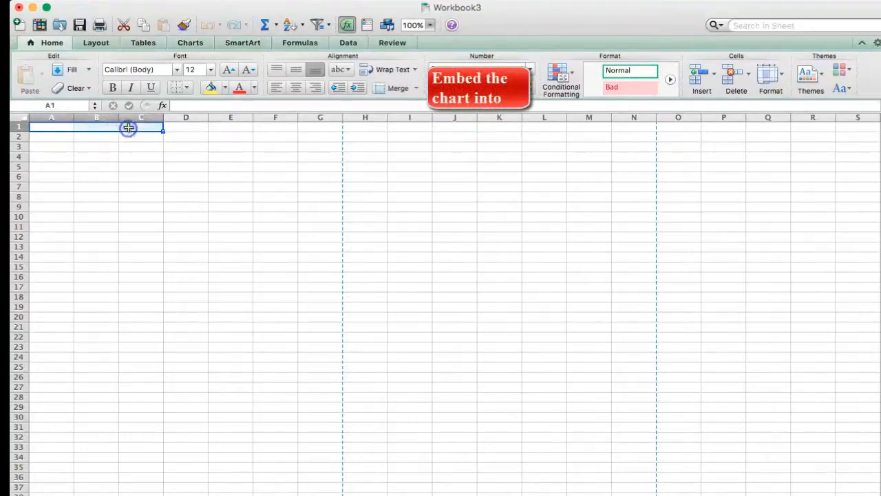
click(385, 92)
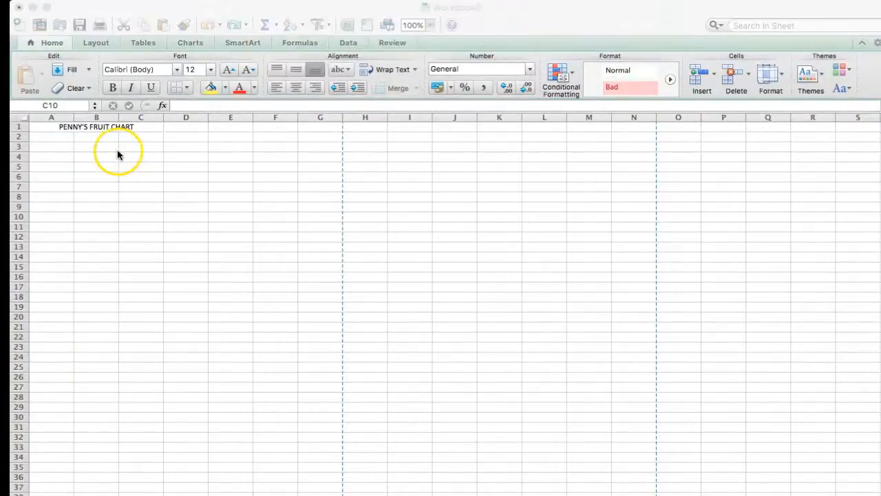
Enter LEMONS in cell A3 with the quantity 6 in B3.
click(53, 146)
click(52, 146)
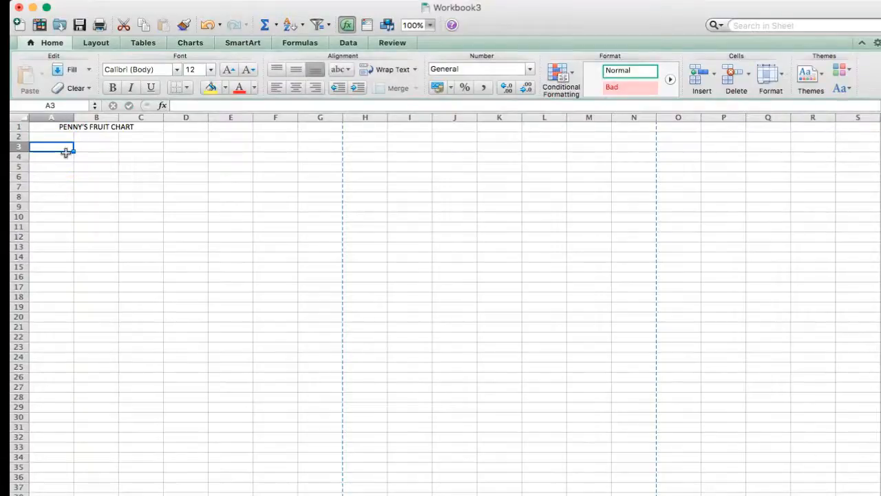
text(LE)
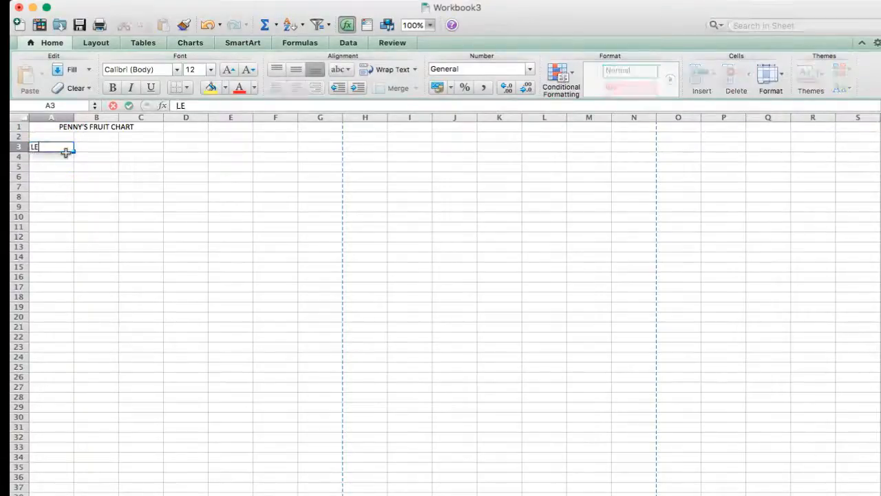
text(MONS)
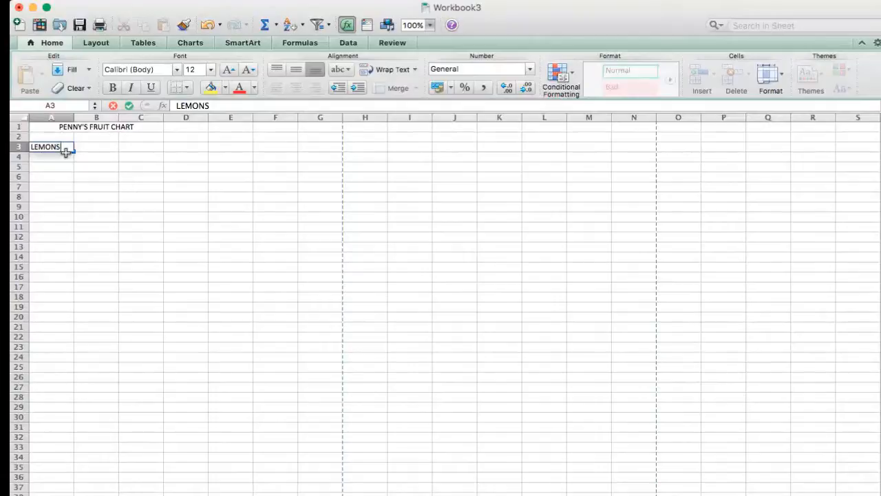
key(Tab)
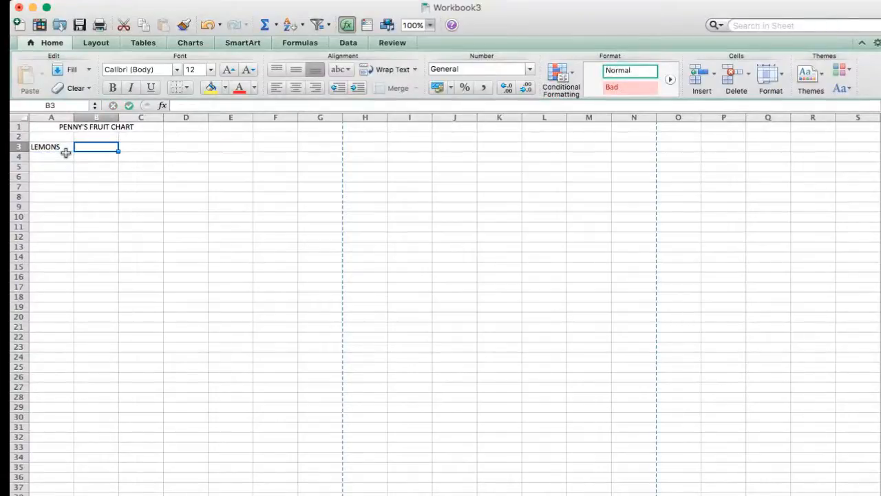
text(6)
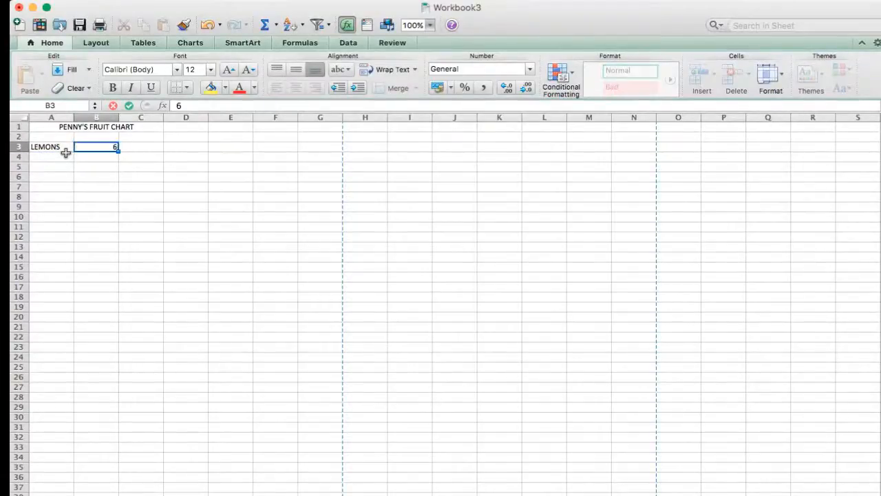
key(Return)
Enter APPLES 8 in row 4, followed by Rasberries 5, Grapes 30, Bananas 7, Pears 9 and Kiwi 10 in columns A and B.
text(APPLES)
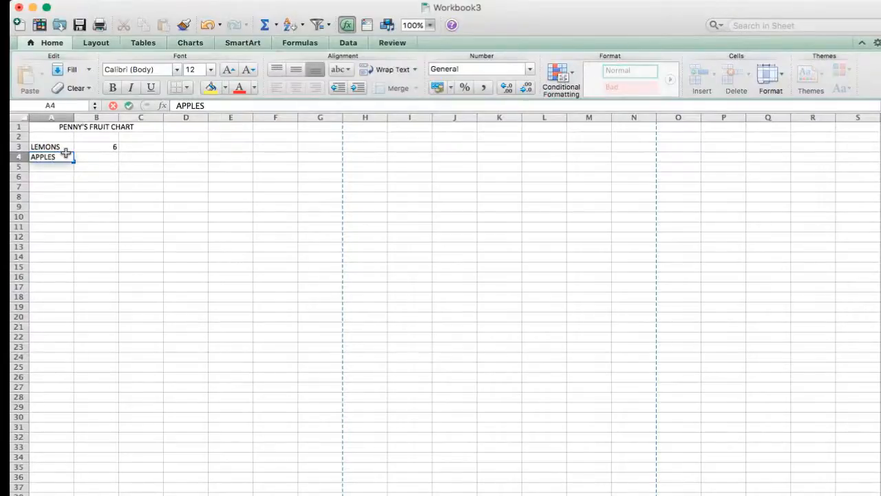
key(Tab)
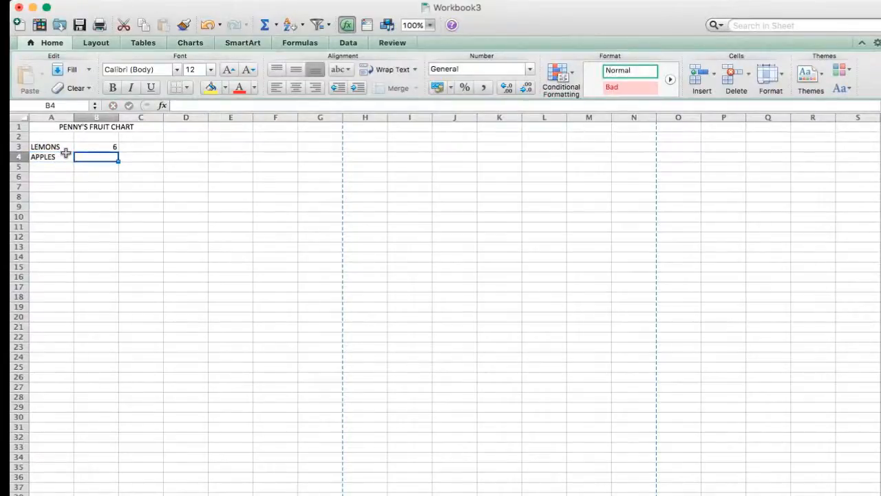
text(8)
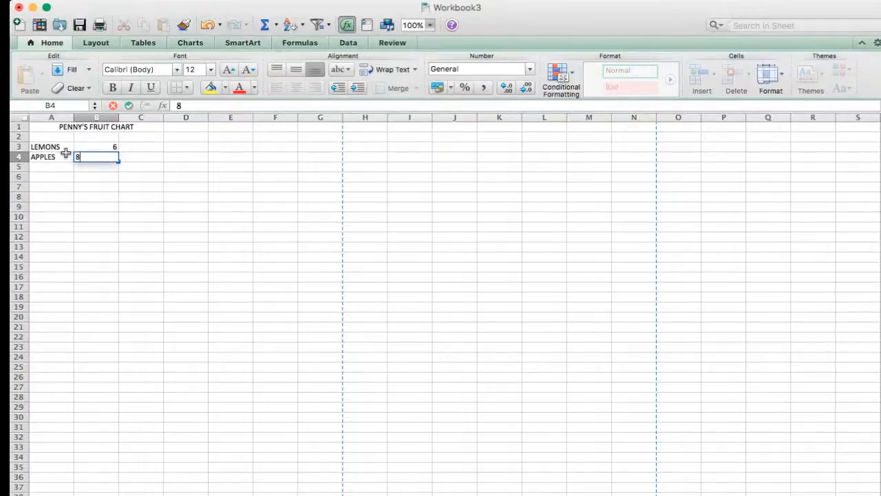
key(Return)
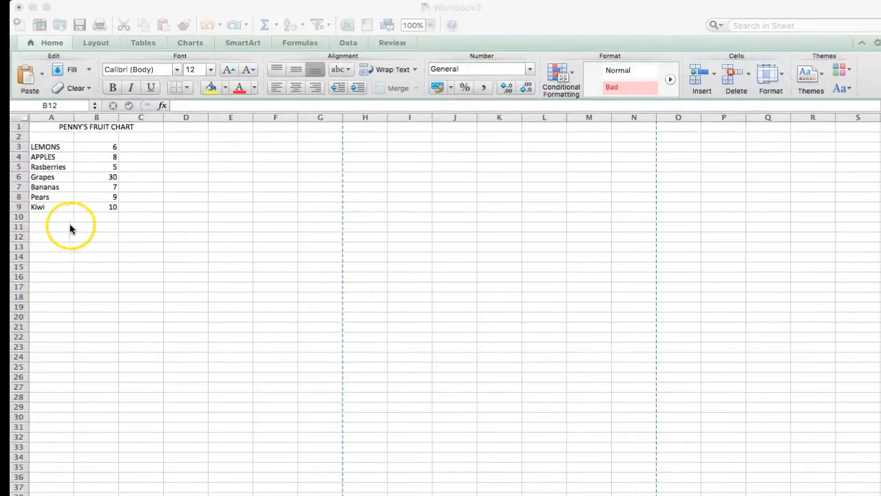
Insert a 3-D Clustered Bar chart from the fruit names and quantities in A3:B9.
click(59, 229)
click(42, 148)
click(41, 149)
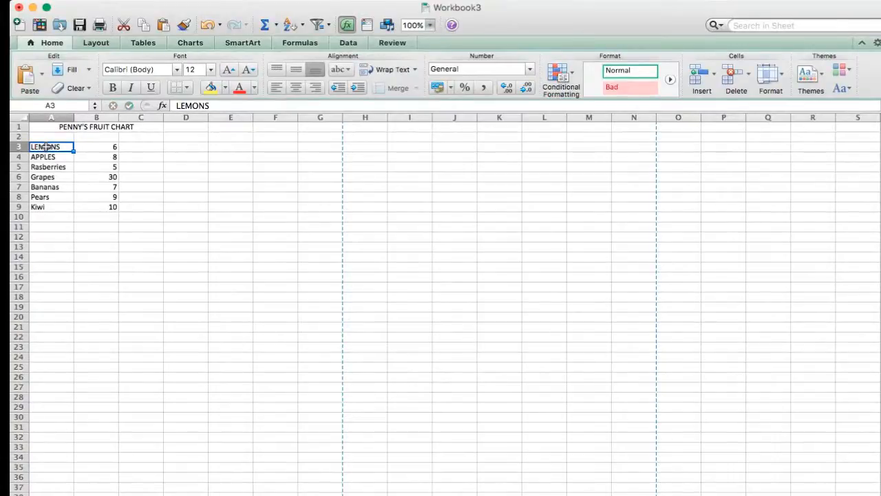
drag(40, 147, 103, 208)
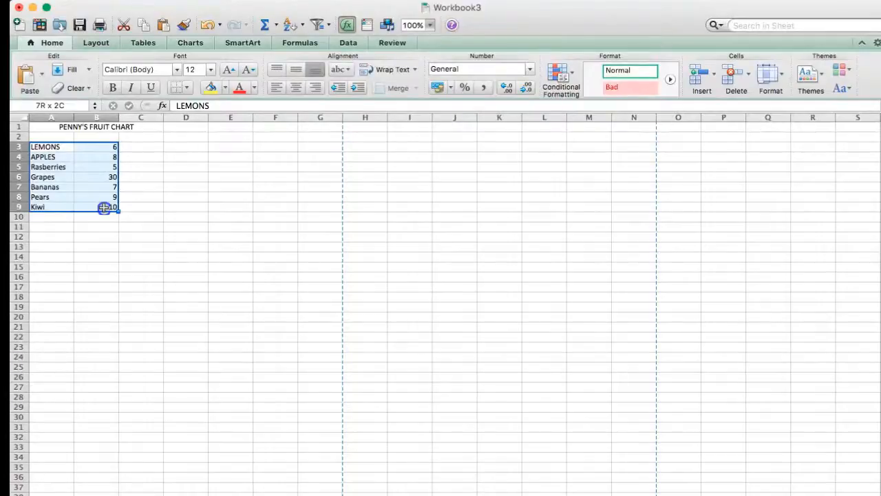
drag(104, 207, 104, 207)
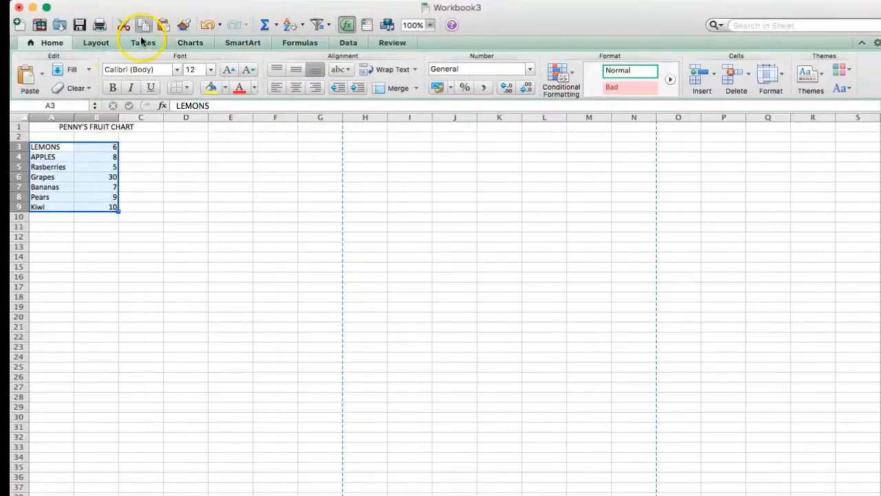
click(190, 43)
click(190, 44)
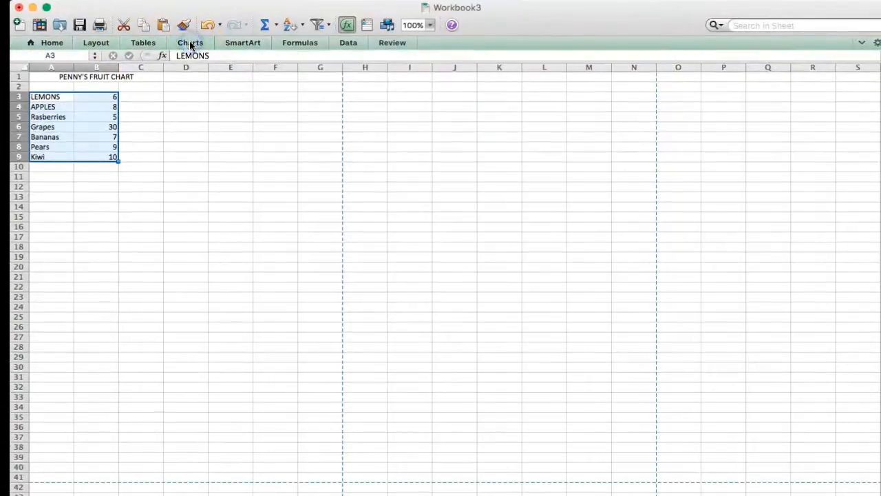
click(190, 44)
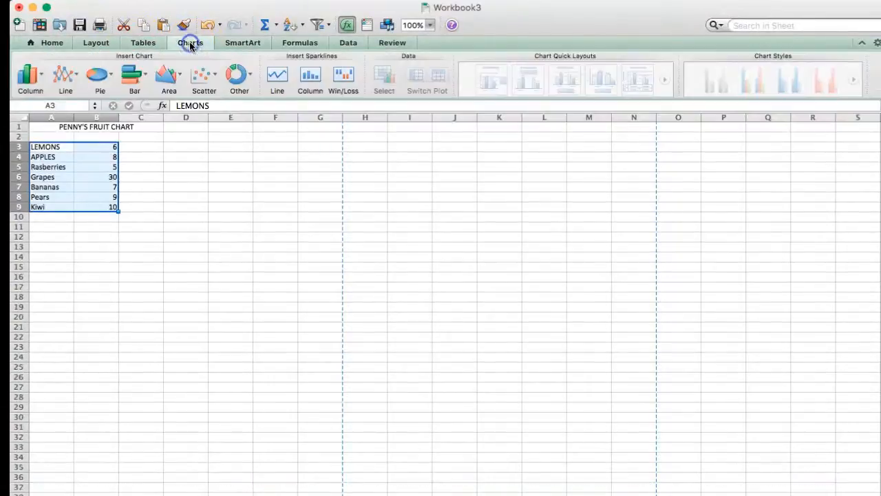
click(131, 77)
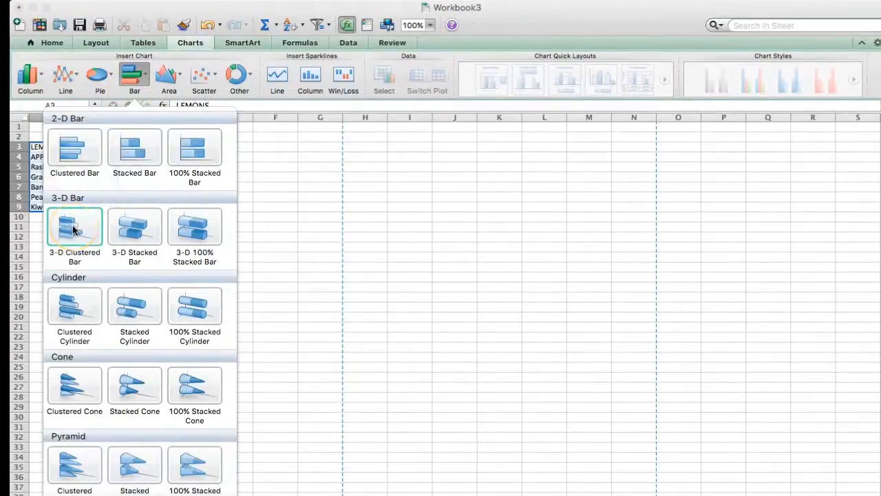
click(74, 229)
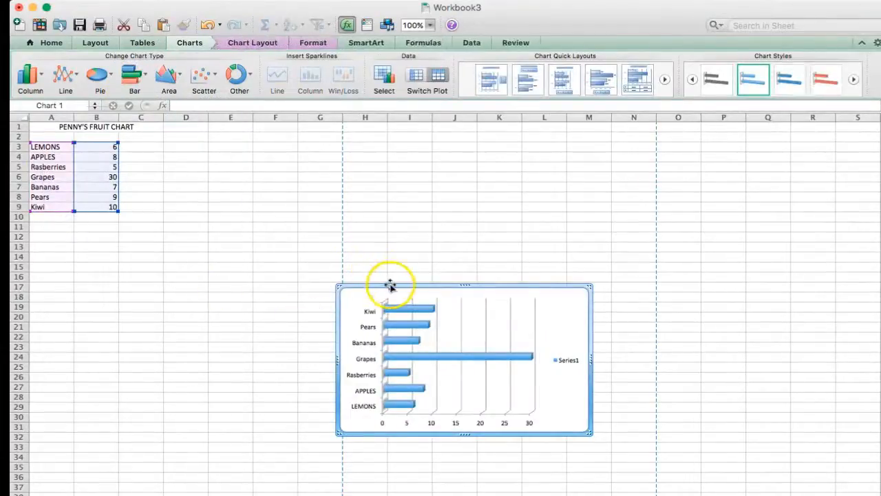
Move the bar chart directly below the fruit data, covering about rows 11 to 26 from column A, and deselect it.
drag(397, 288, 88, 231)
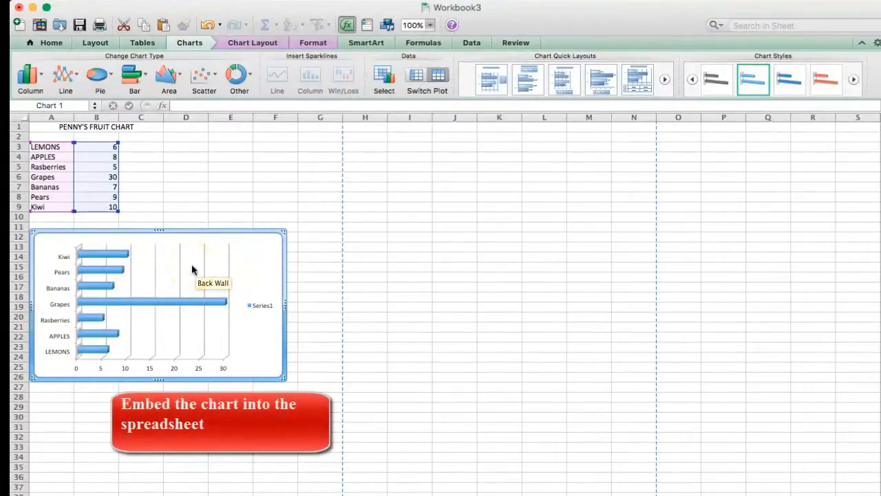
drag(196, 249, 178, 237)
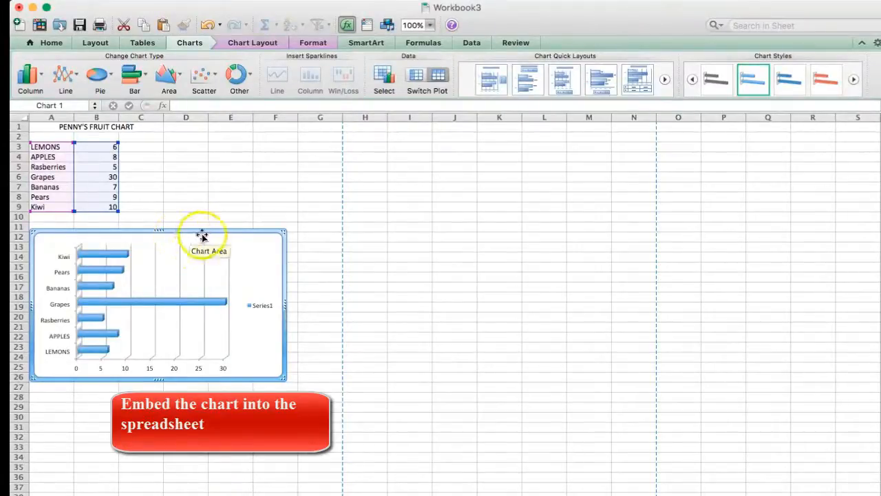
click(172, 196)
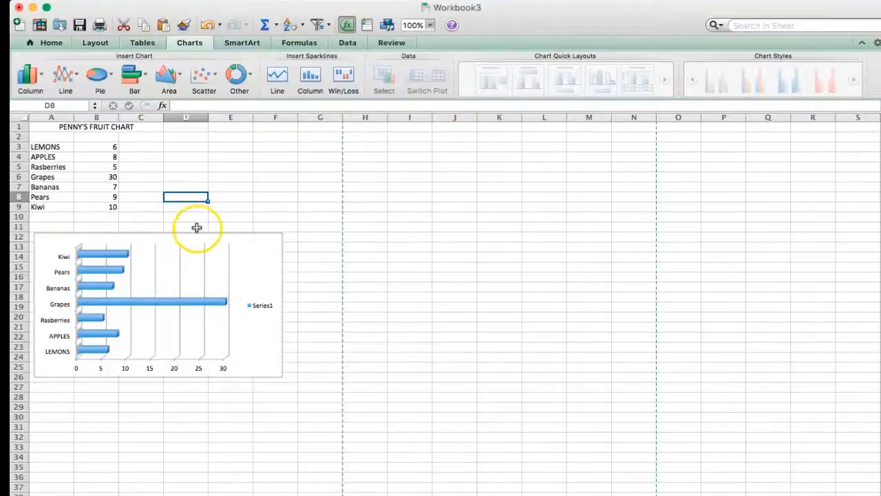
click(119, 256)
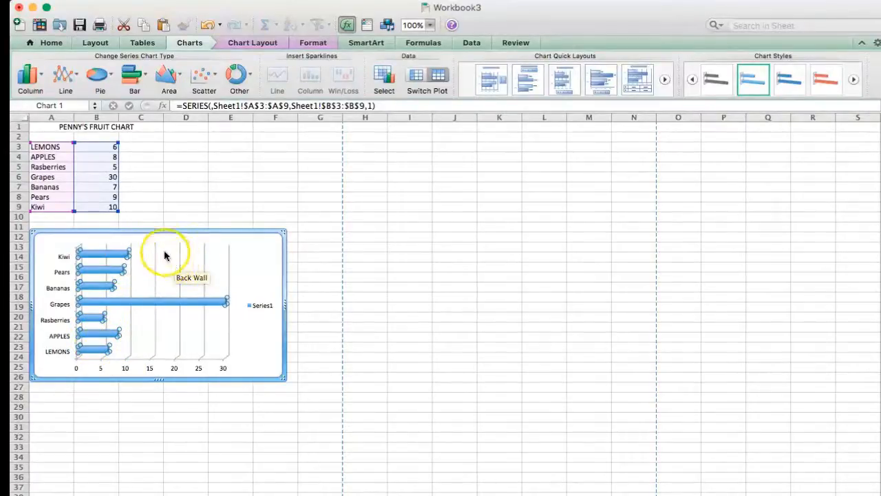
click(166, 217)
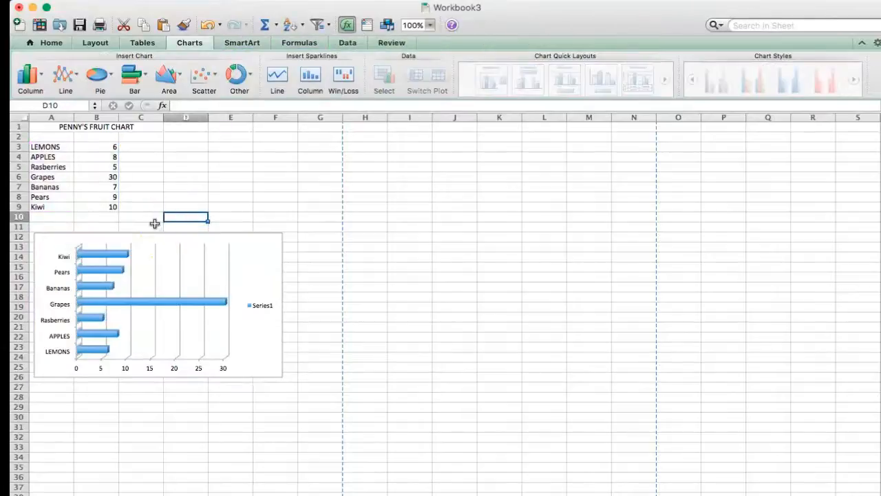
click(121, 256)
double_click(121, 256)
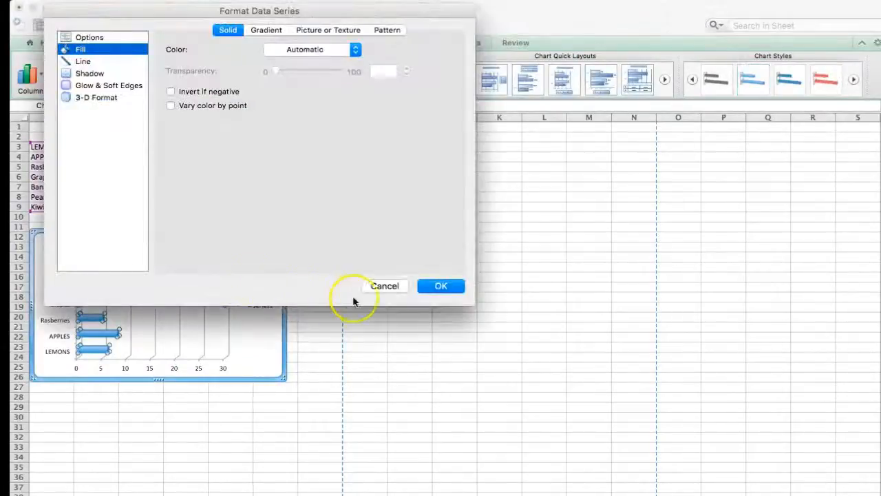
click(386, 287)
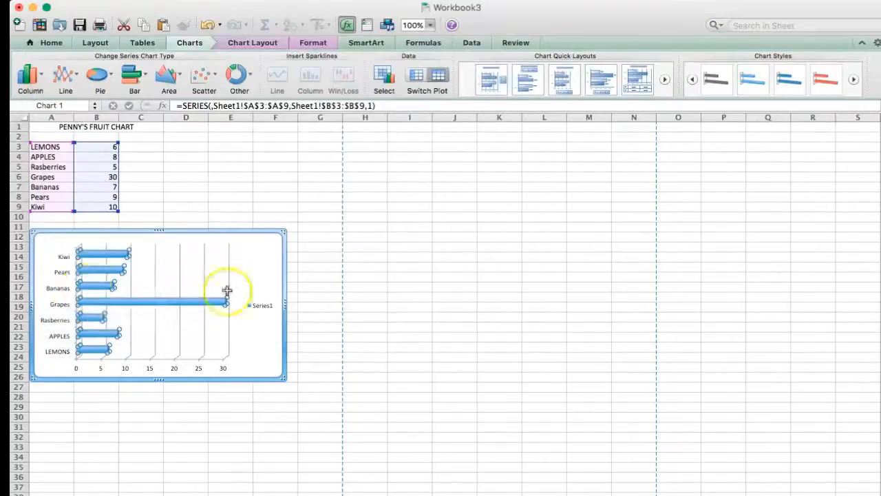
Fill only the Kiwi bar of the chart with a solid light olive green theme color.
click(107, 255)
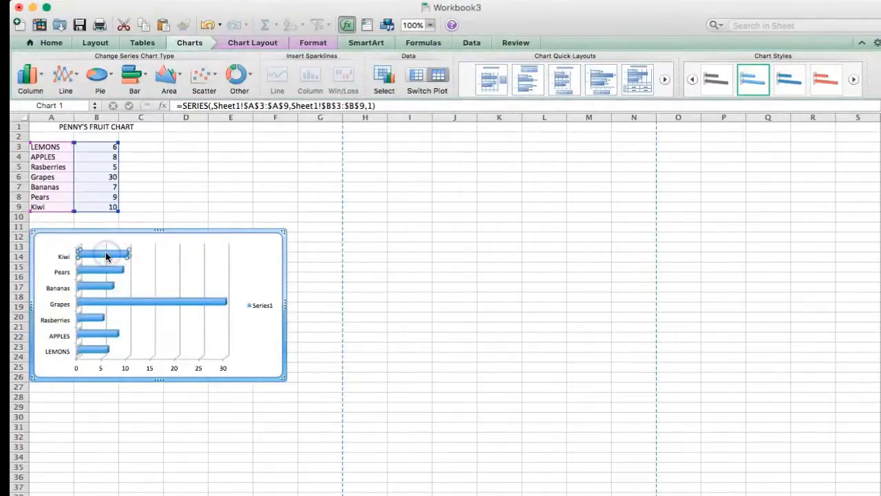
click(119, 256)
click(118, 257)
double_click(118, 257)
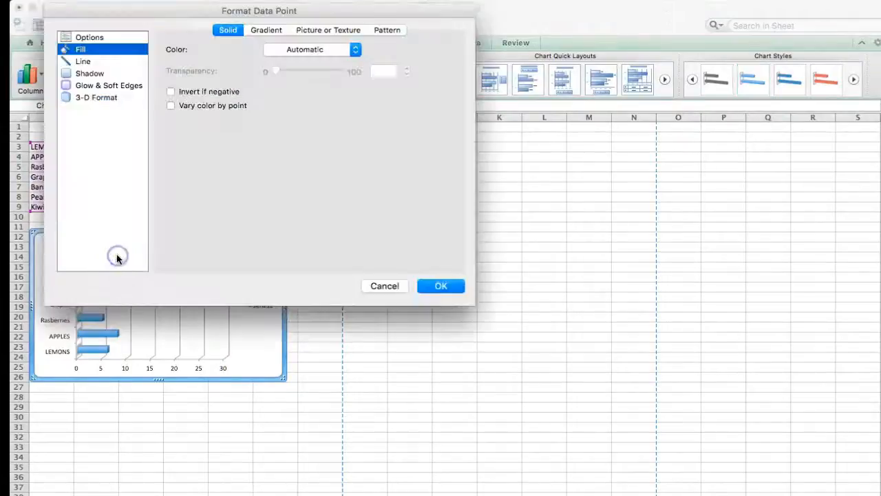
click(356, 51)
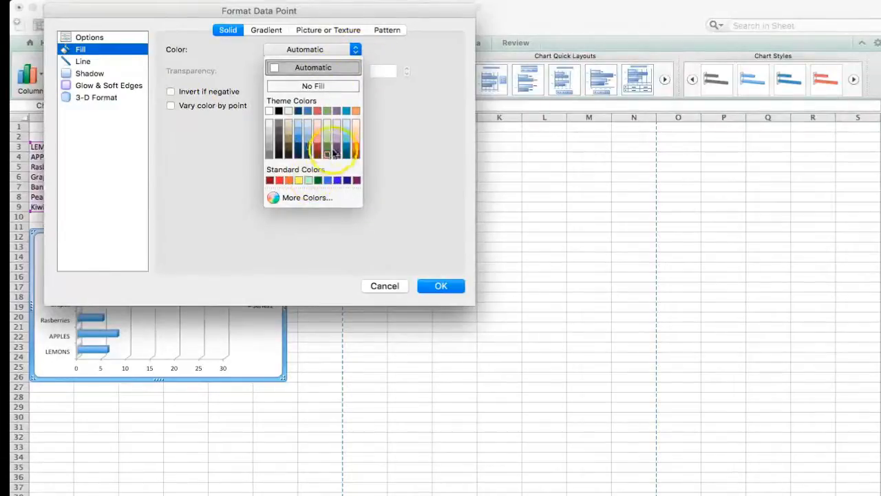
click(327, 140)
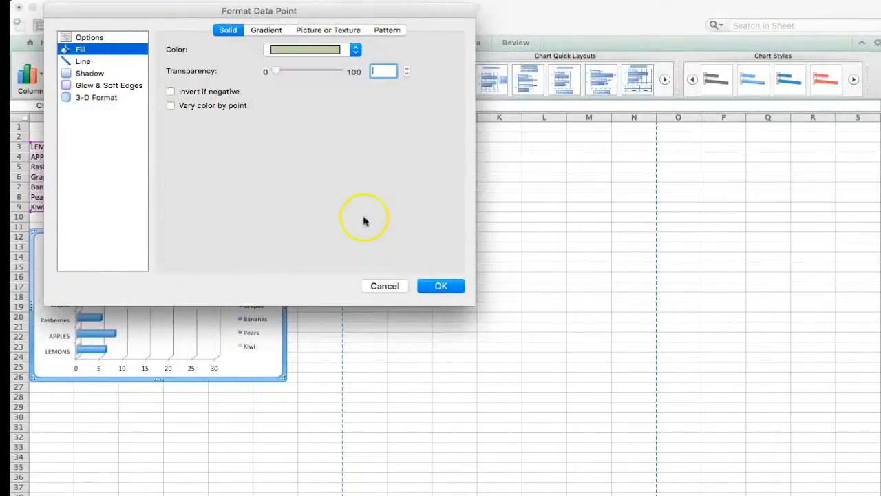
click(443, 288)
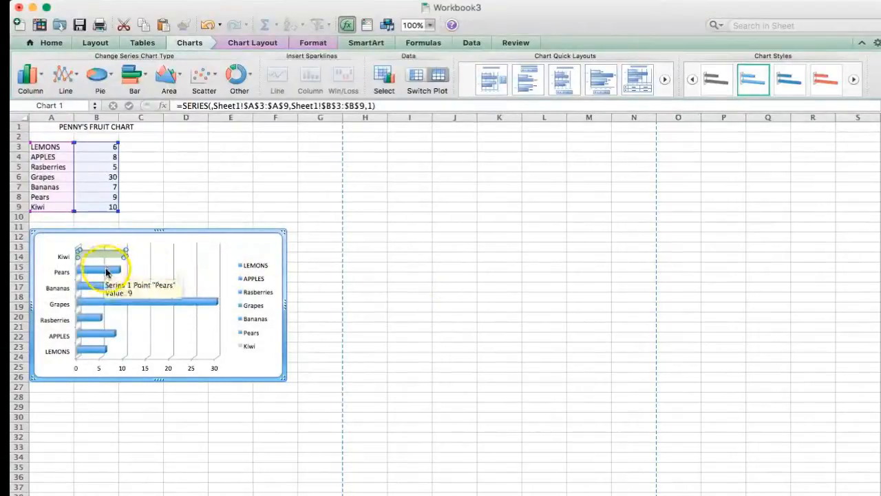
Fill only the Pears bar of the chart with a solid dark olive green theme color.
click(107, 273)
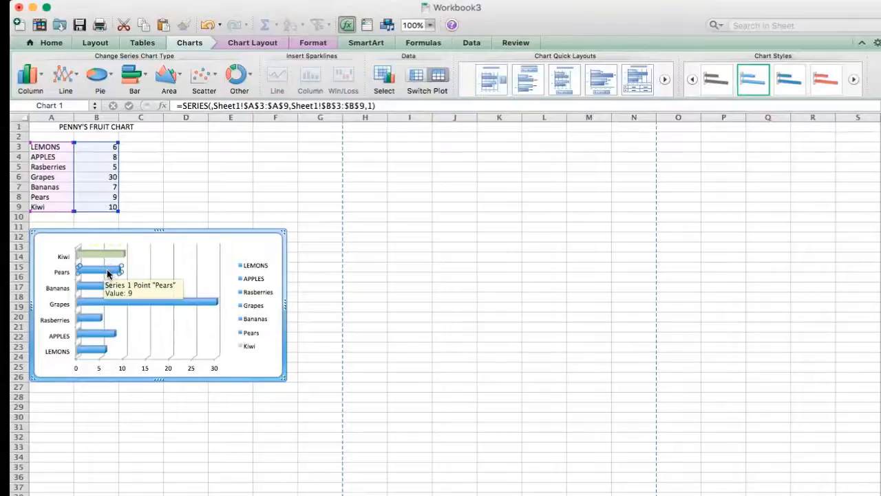
double_click(107, 272)
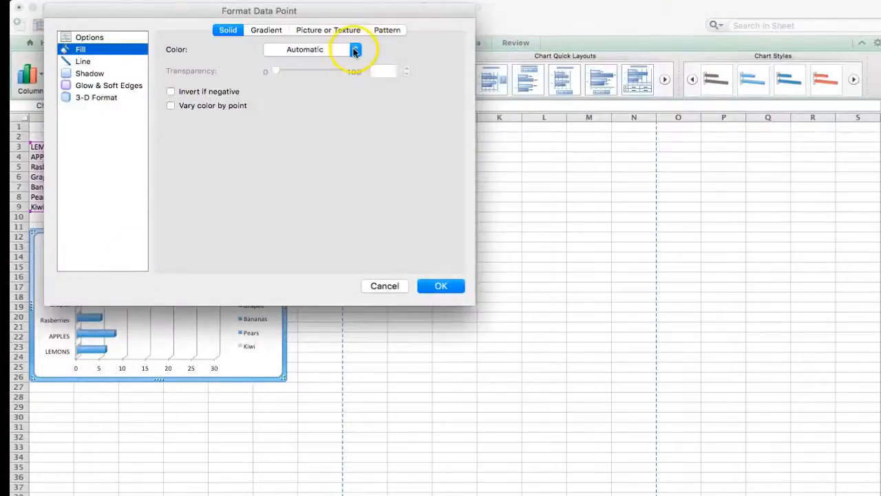
click(355, 50)
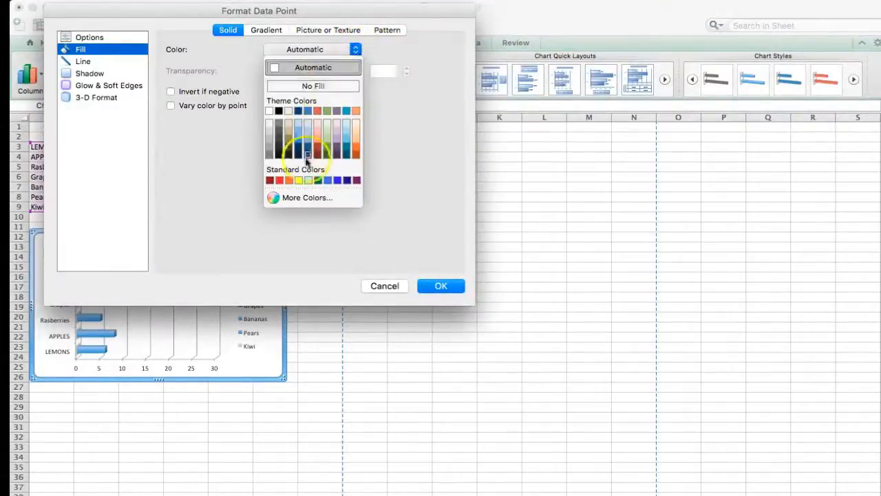
click(327, 152)
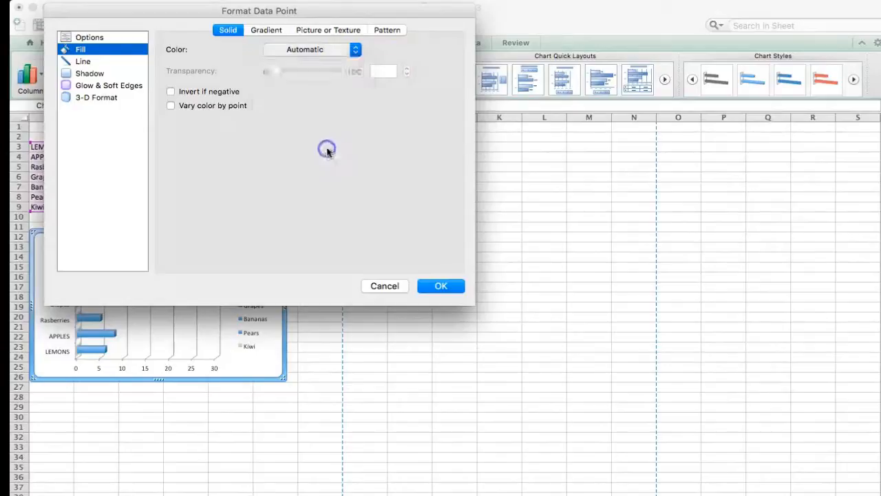
click(434, 285)
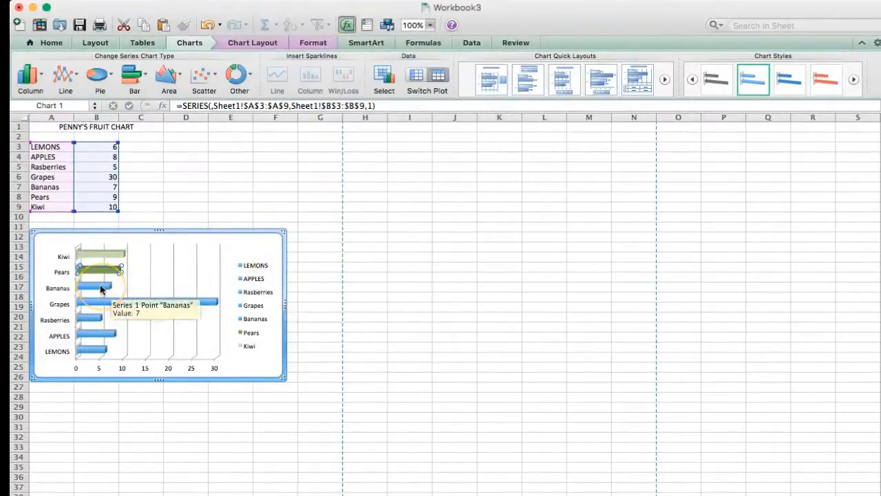
Fill only the Bananas bar with the solid standard yellow and deselect the chart.
double_click(101, 290)
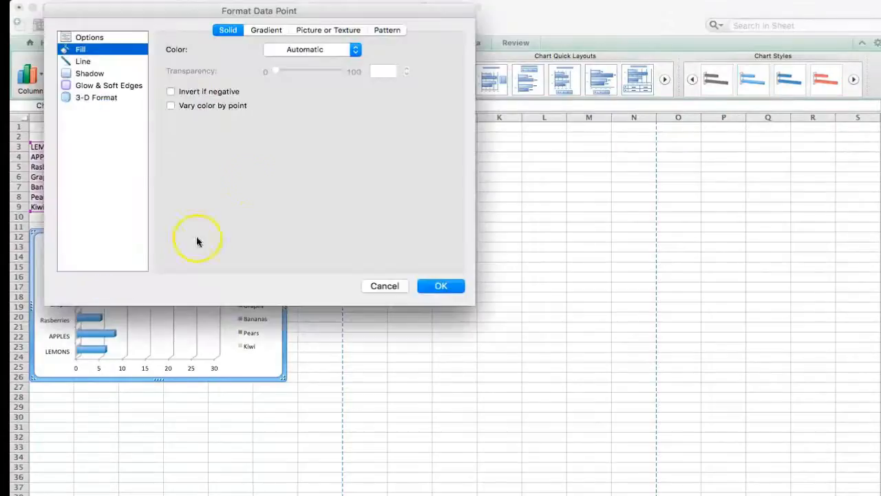
click(355, 51)
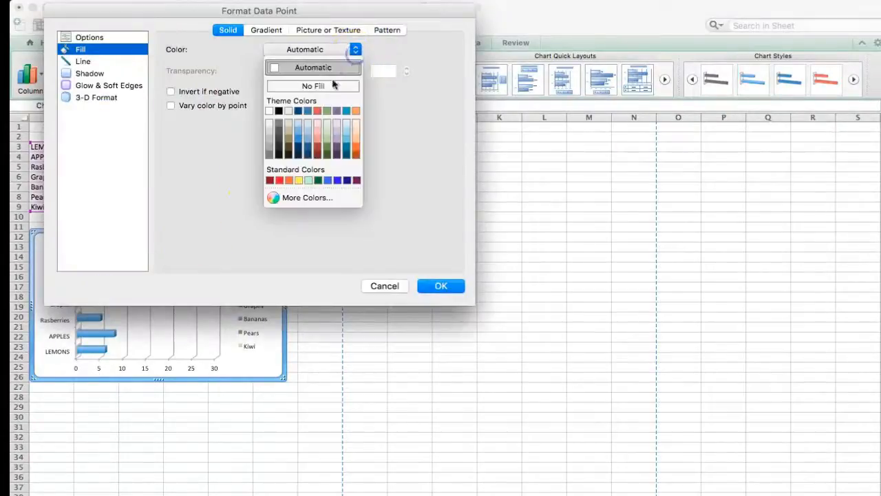
click(301, 181)
click(440, 286)
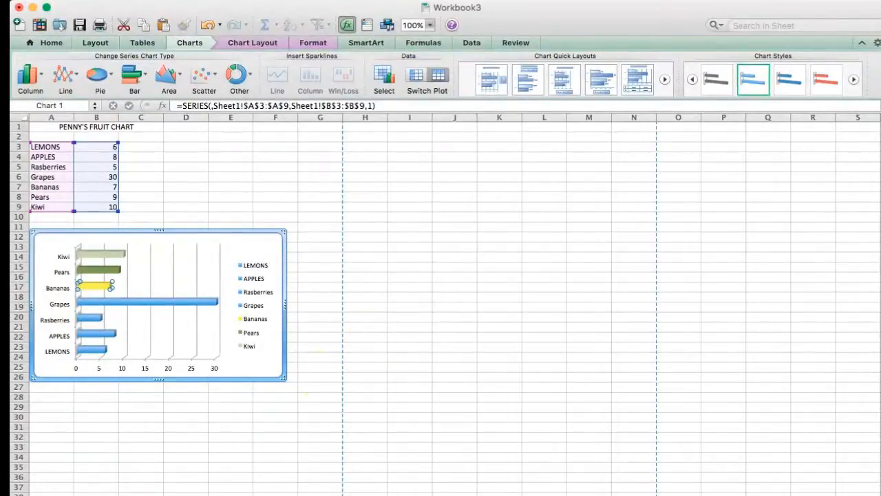
click(185, 464)
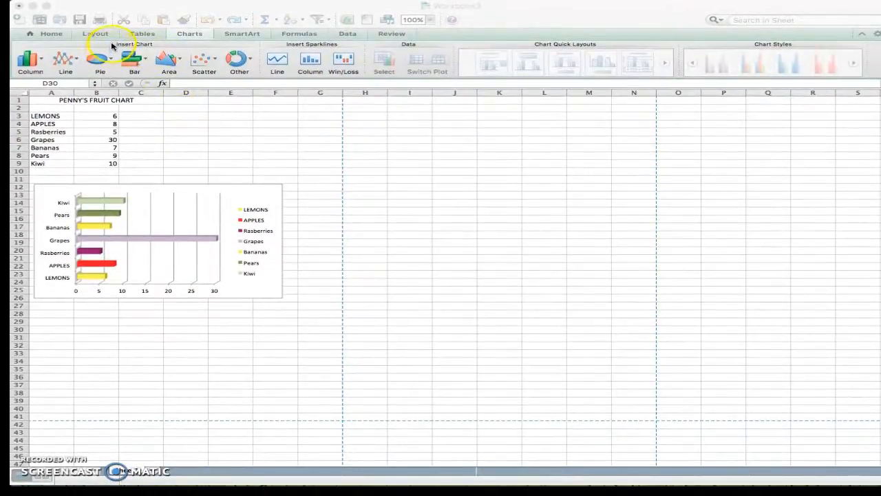
Preview the printed sheet as a PDF to check the header, fruit table and colored chart, and close the preview.
click(103, 38)
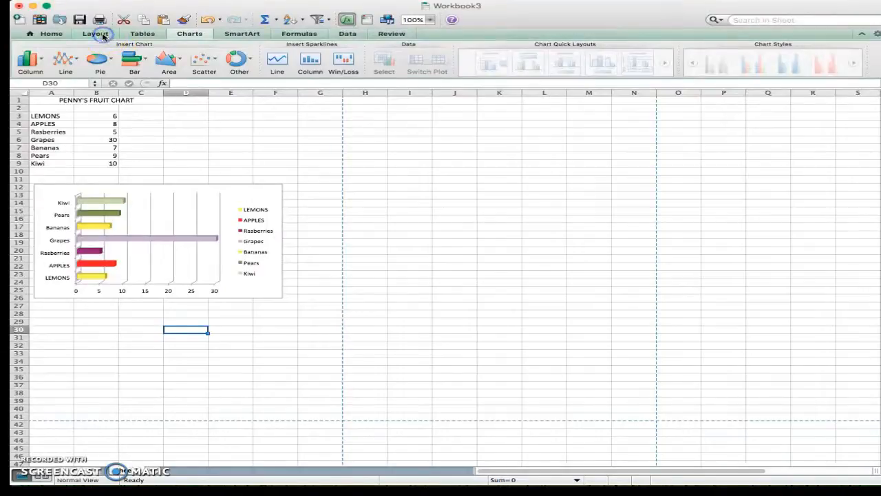
click(96, 35)
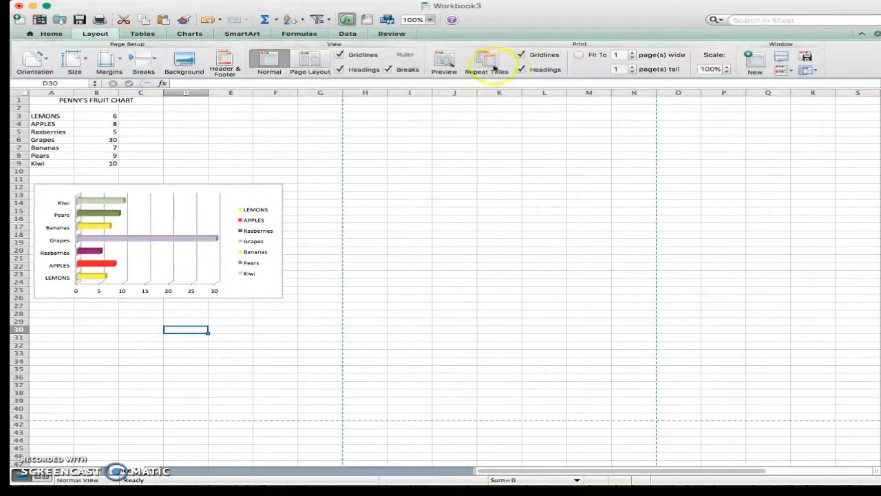
click(446, 63)
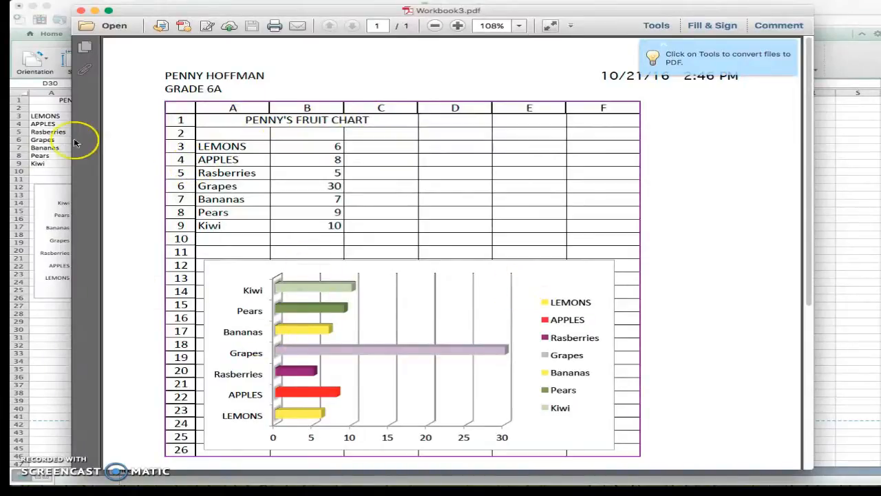
click(80, 11)
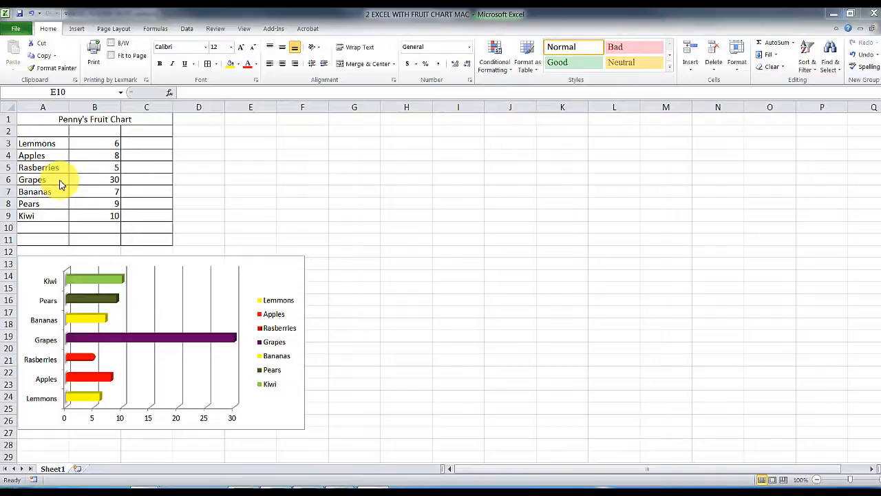
In the workbook 2 EXCEL WITH FRUIT CHART MAC, set the Grapes quantity in B6 to 10.
double_click(113, 180)
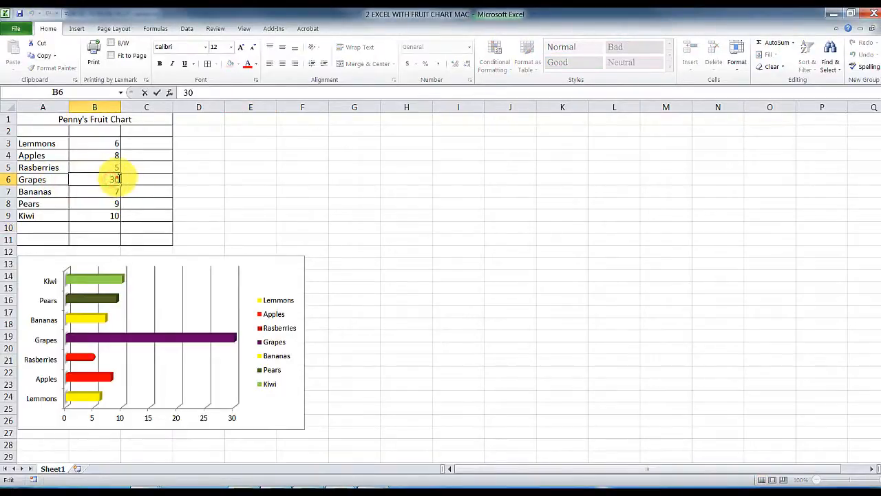
drag(117, 179, 99, 181)
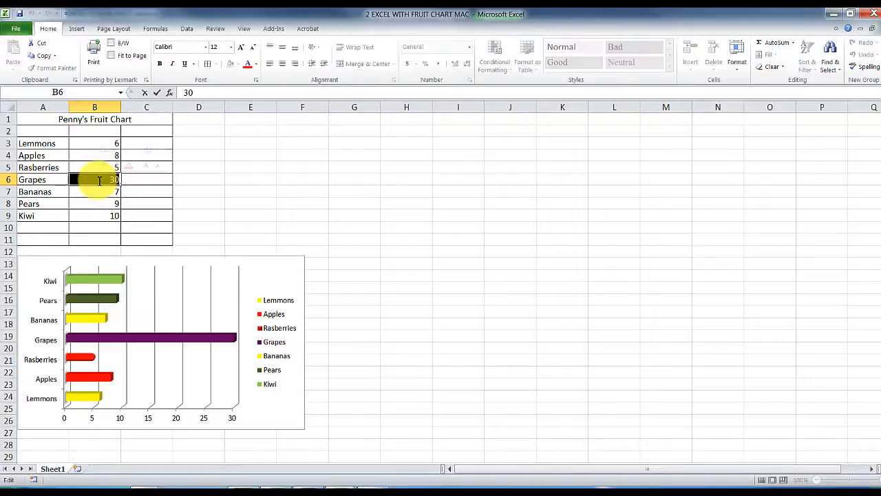
text(10)
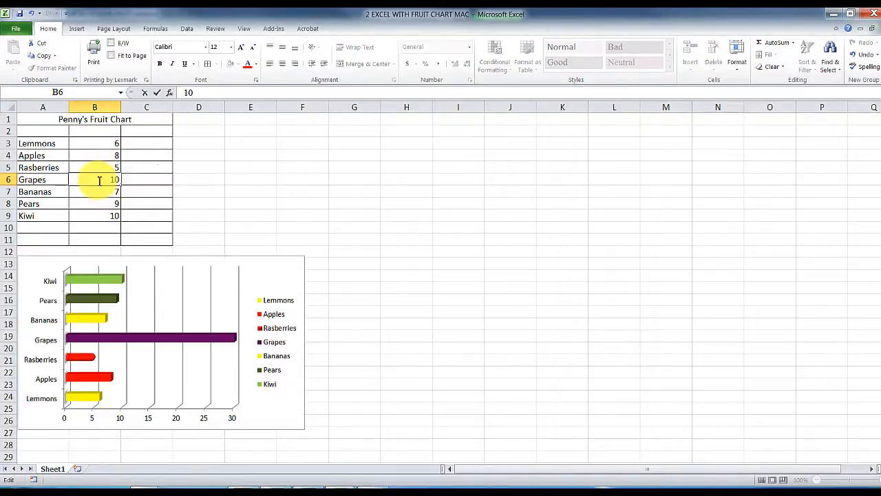
key(Return)
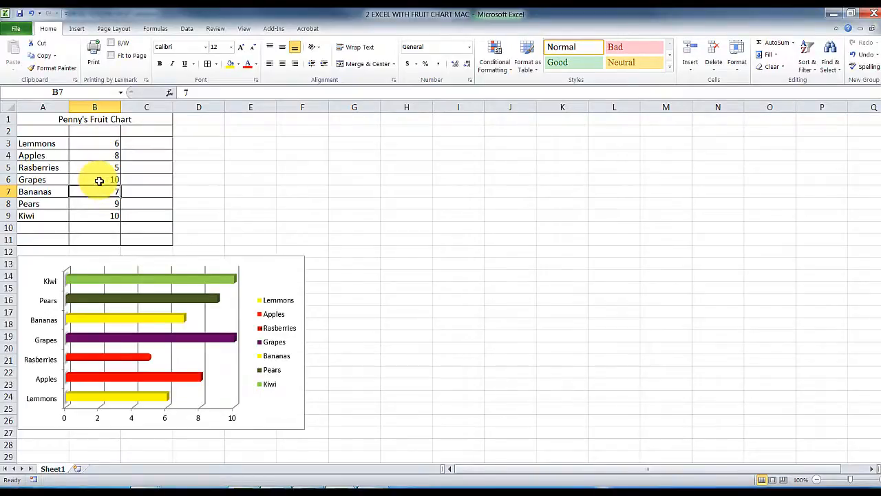
Set the Rasberries quantity in B5 to 30.
mouse_move(87, 364)
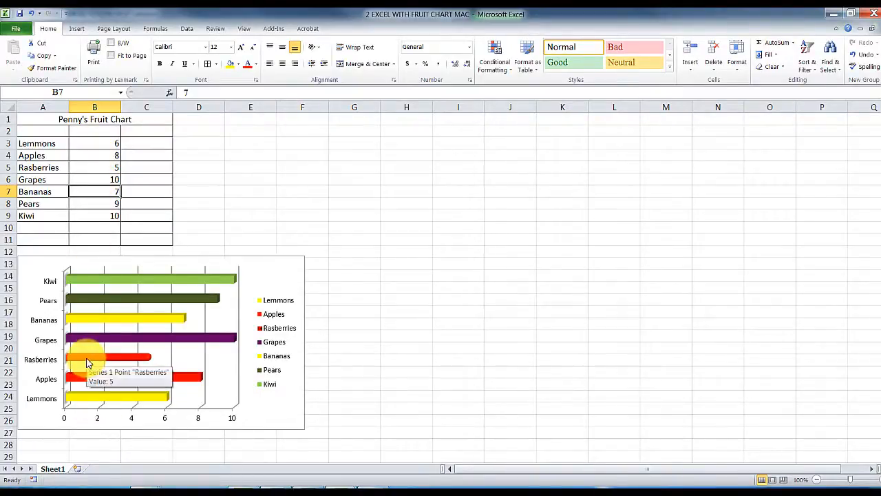
double_click(114, 167)
drag(113, 168, 121, 167)
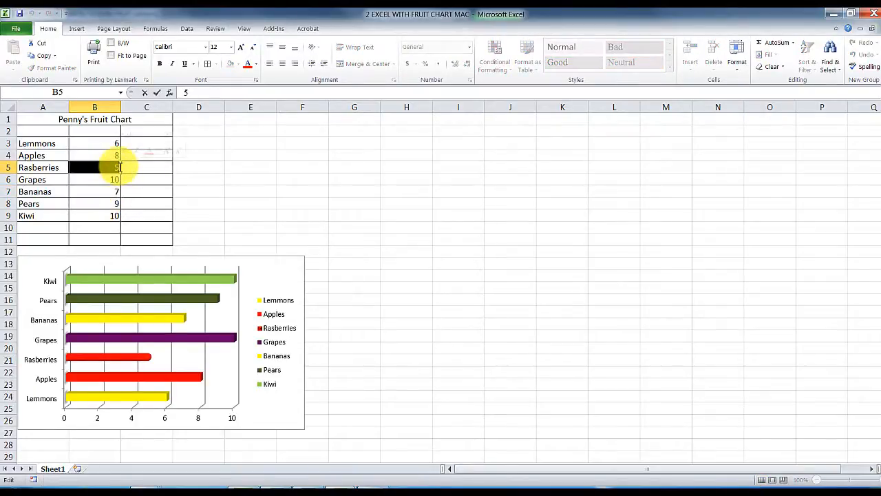
text(30)
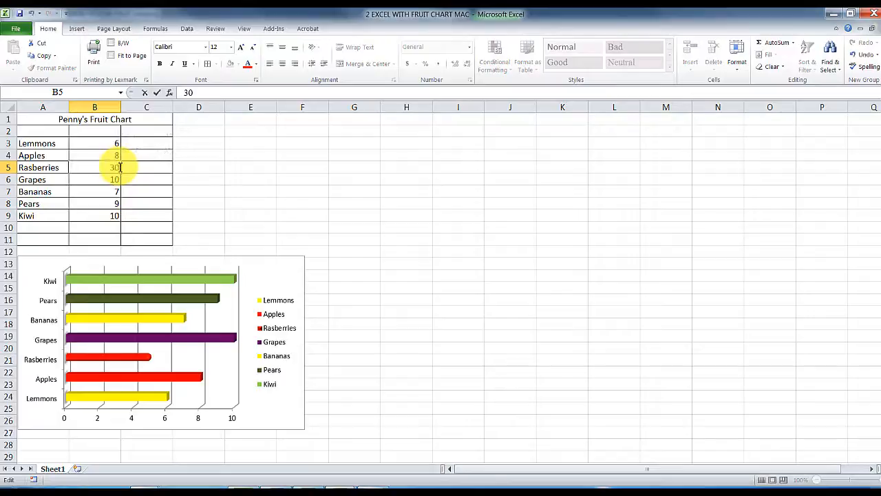
key(Return)
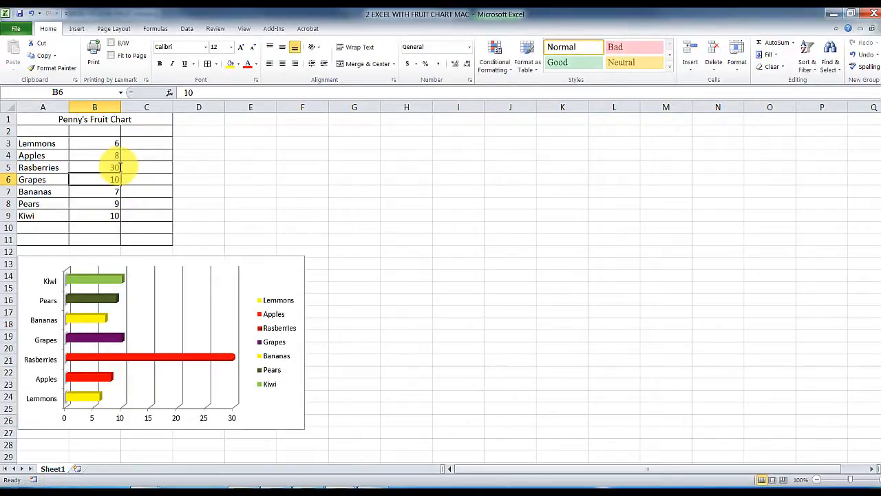